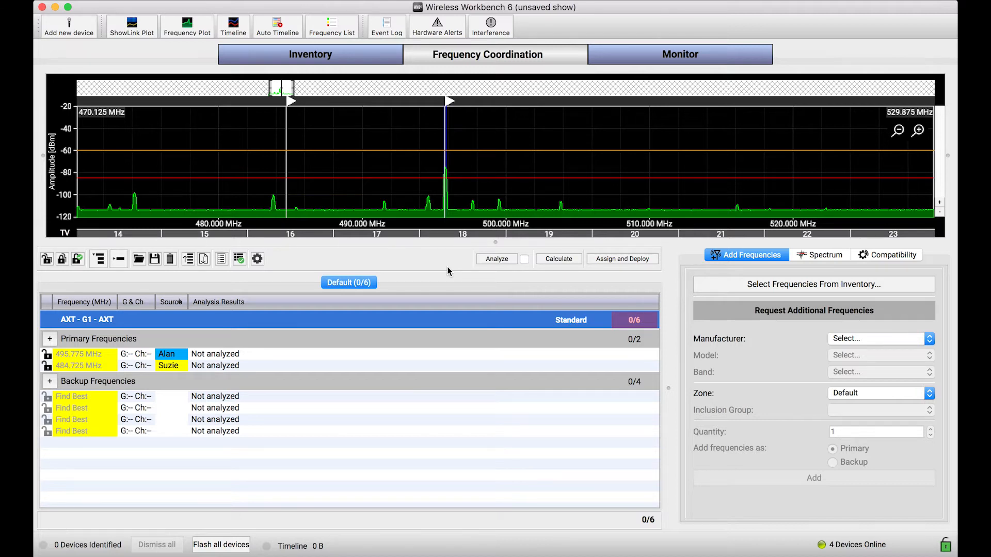
Review the device inventory and calculate compatible frequencies for the AXT G1 primary and backup entries.
click(293, 58)
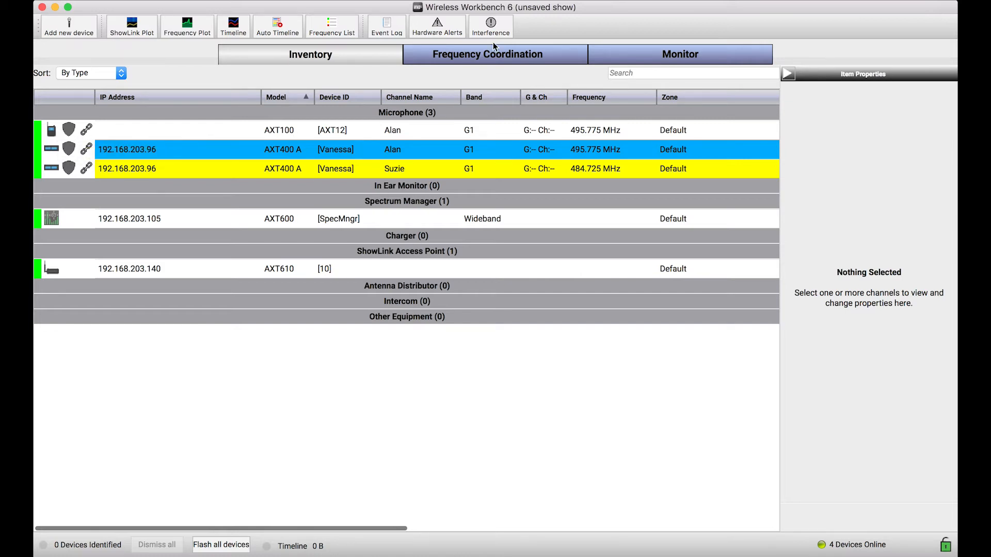
click(503, 55)
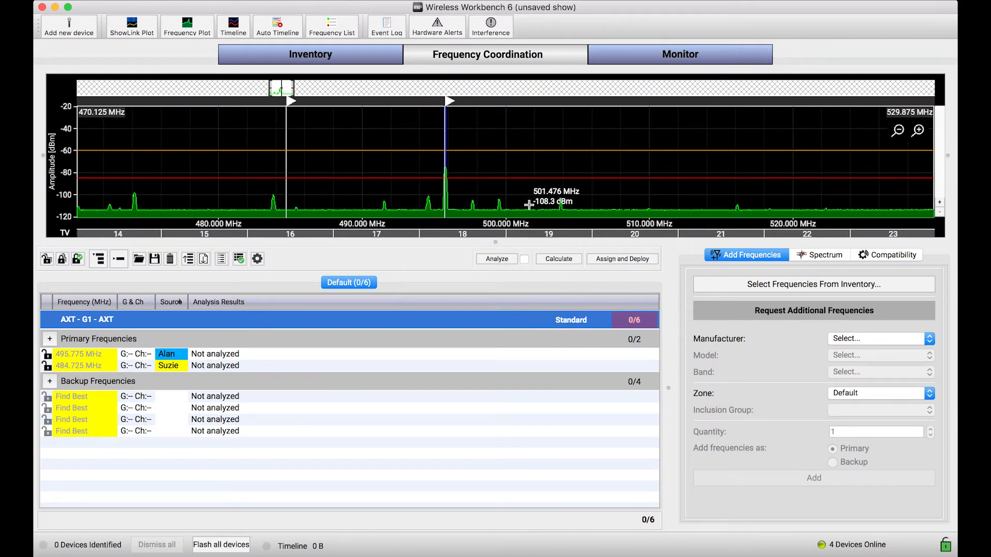
click(565, 261)
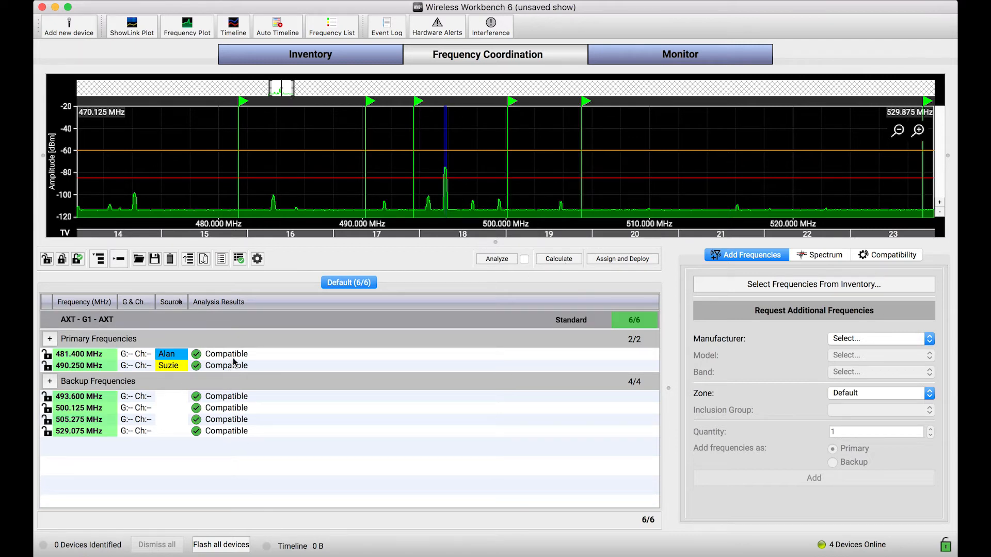
Deploy the assigned channel frequencies to the inventory and the frequency list to [SpecMngr], and close the deployment dialogs.
click(630, 258)
mouse_move(436, 223)
mouse_down()
mouse_move(436, 202)
mouse_move(437, 221)
mouse_up()
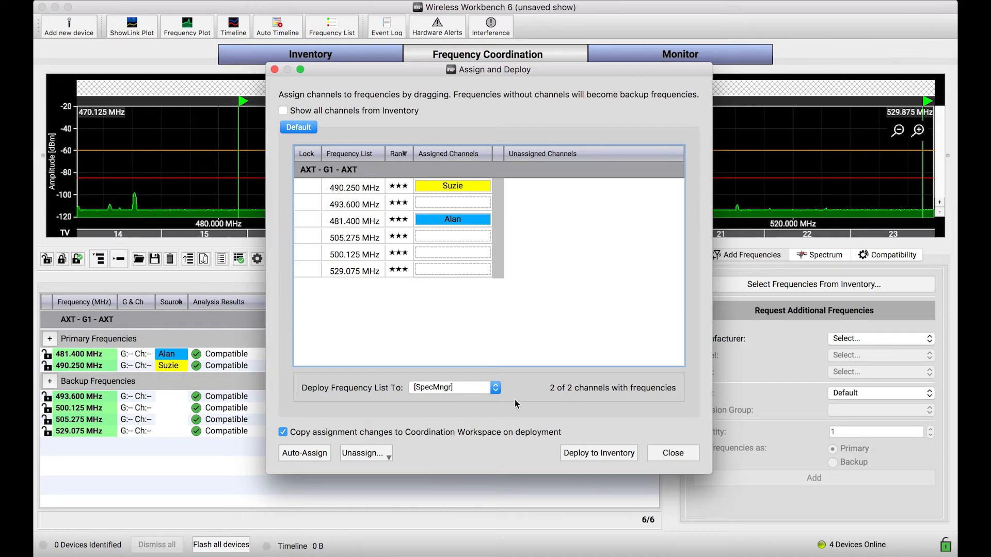
click(599, 455)
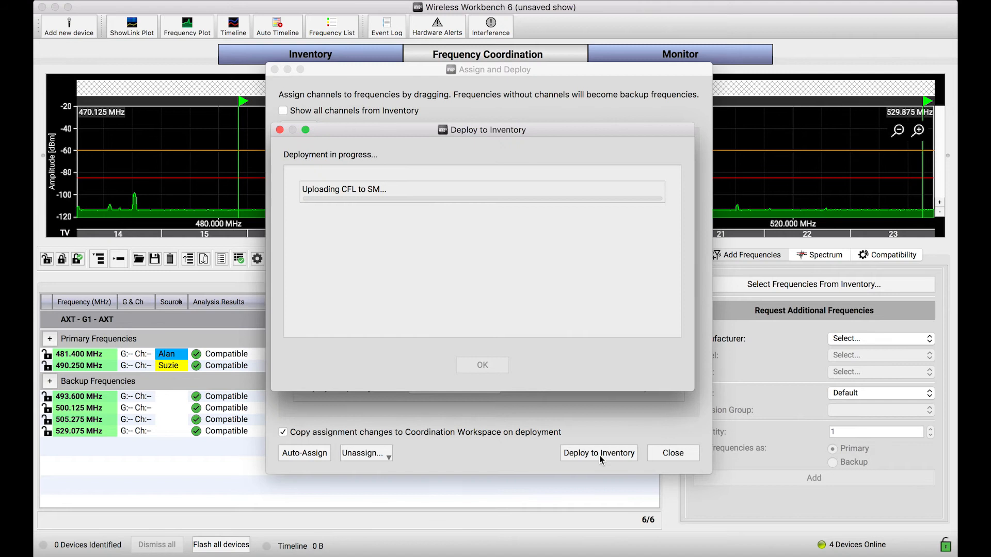
click(475, 371)
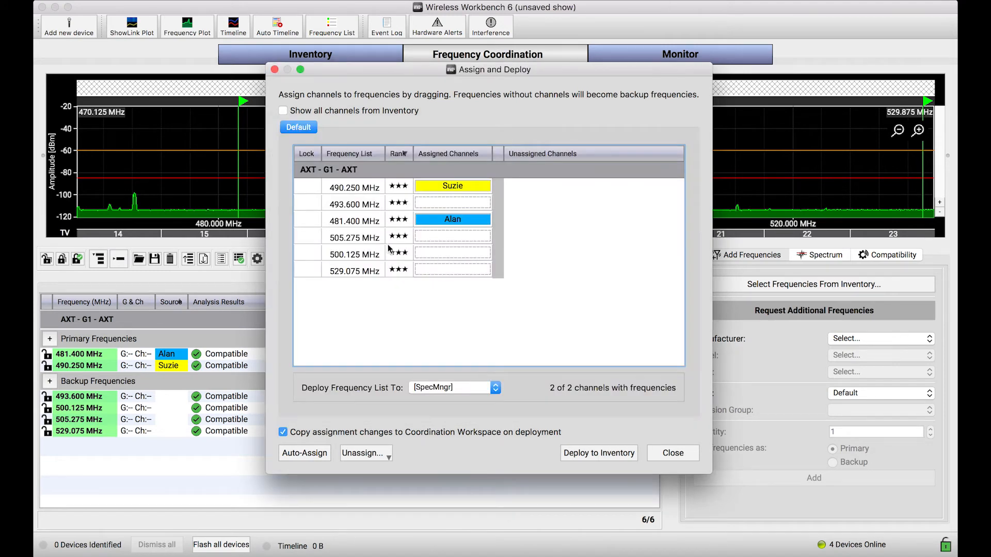
click(274, 69)
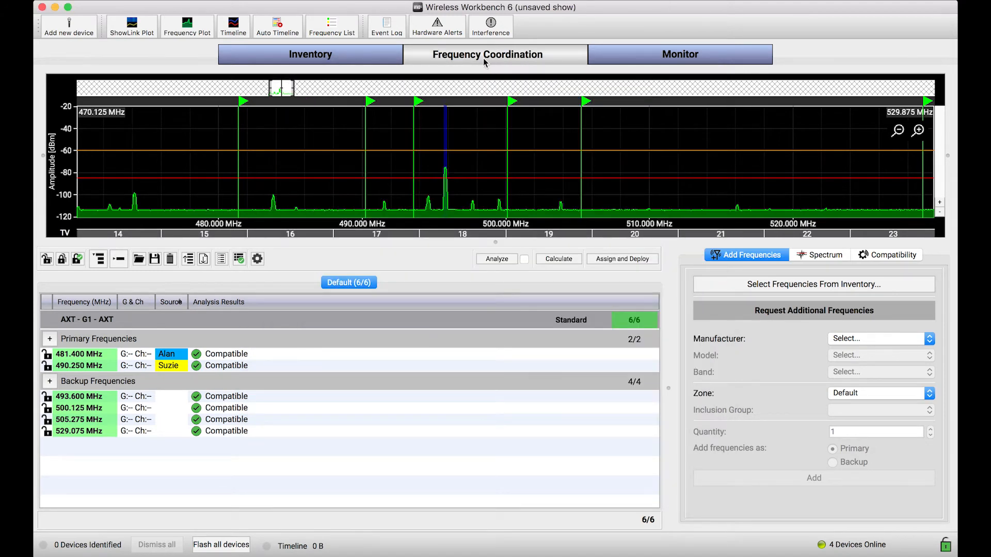
Review the deployed frequency list with its backups sorted by rank, best first, and close it.
click(331, 26)
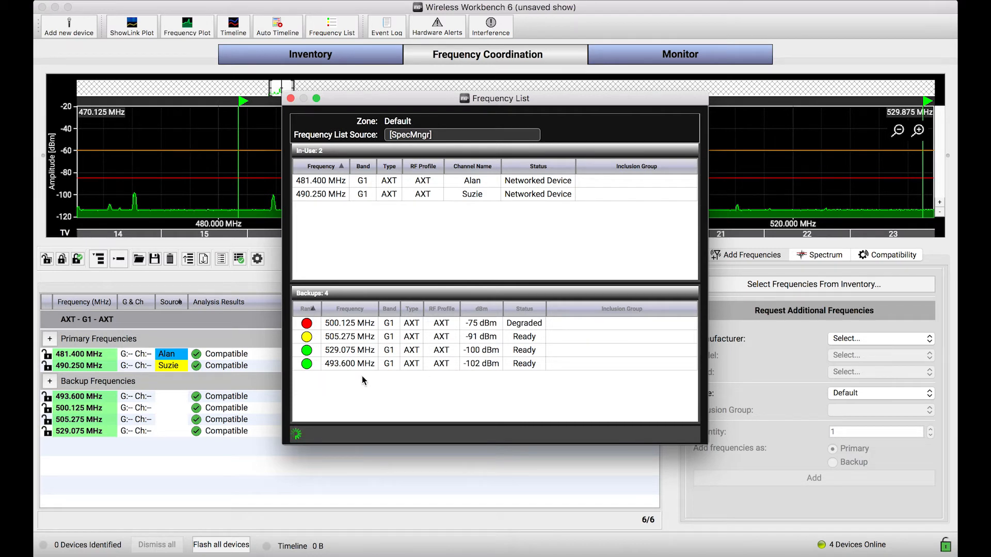
click(310, 310)
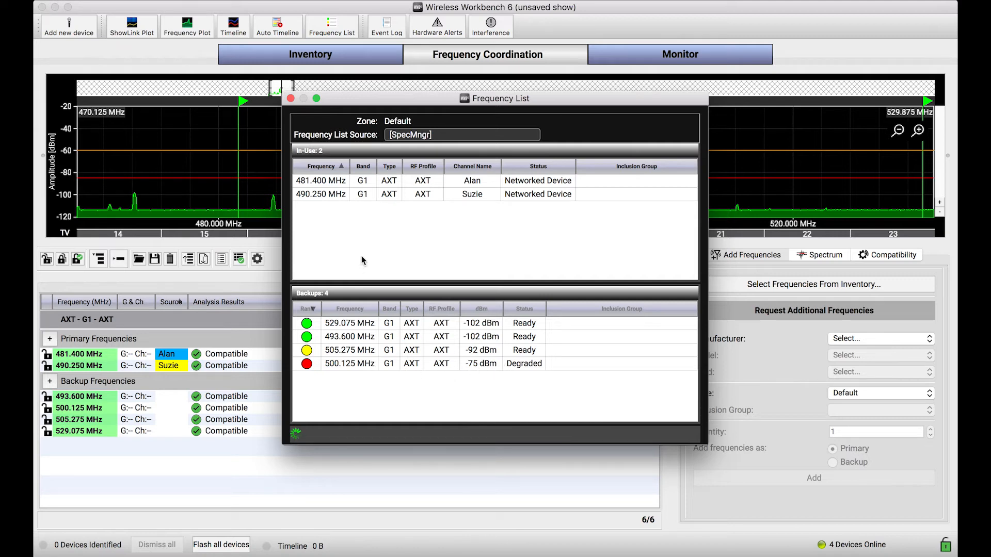
click(290, 98)
Switch the monitored blue channel to the 493.600 MHz backup from the [SpecMngr] frequency list, with the backups sorted by rank.
click(657, 57)
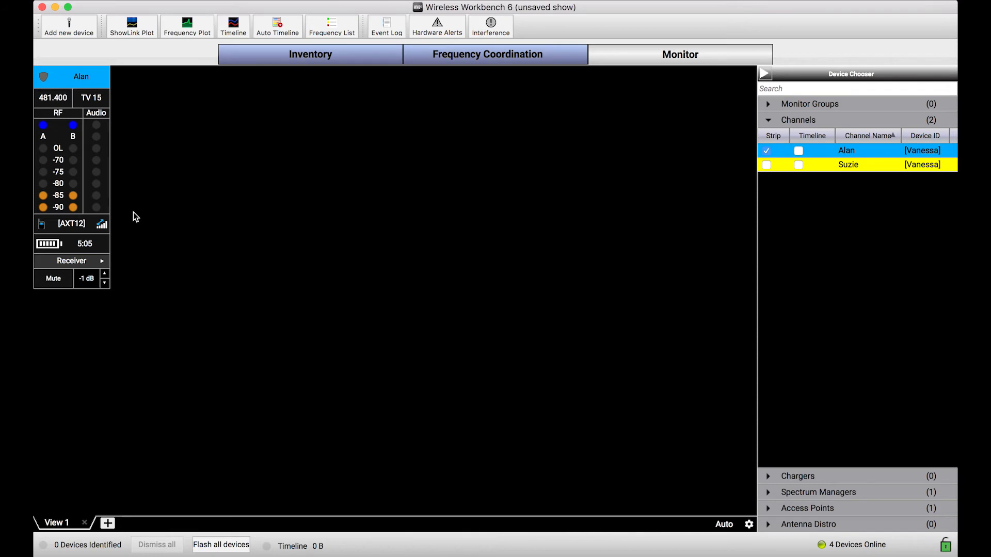
right_click(72, 149)
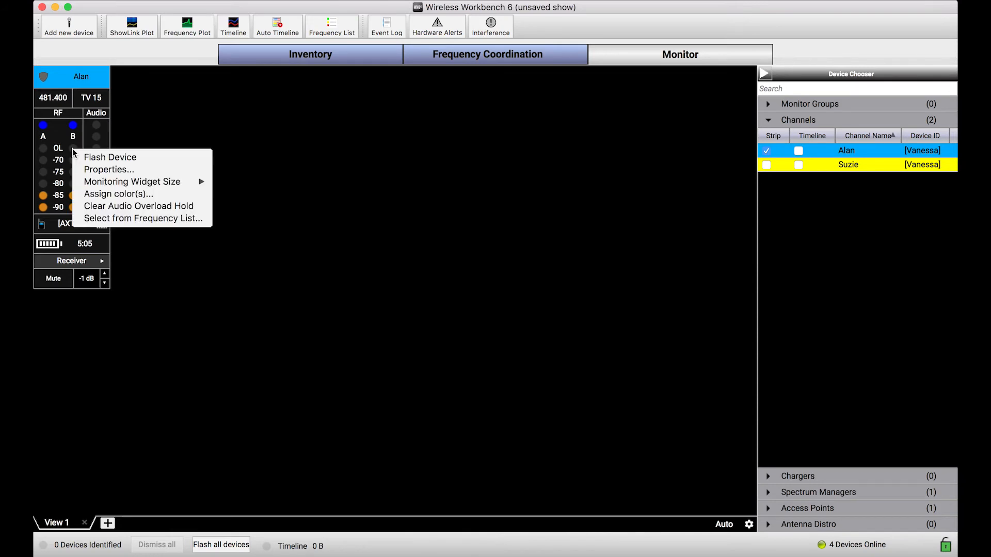
click(126, 221)
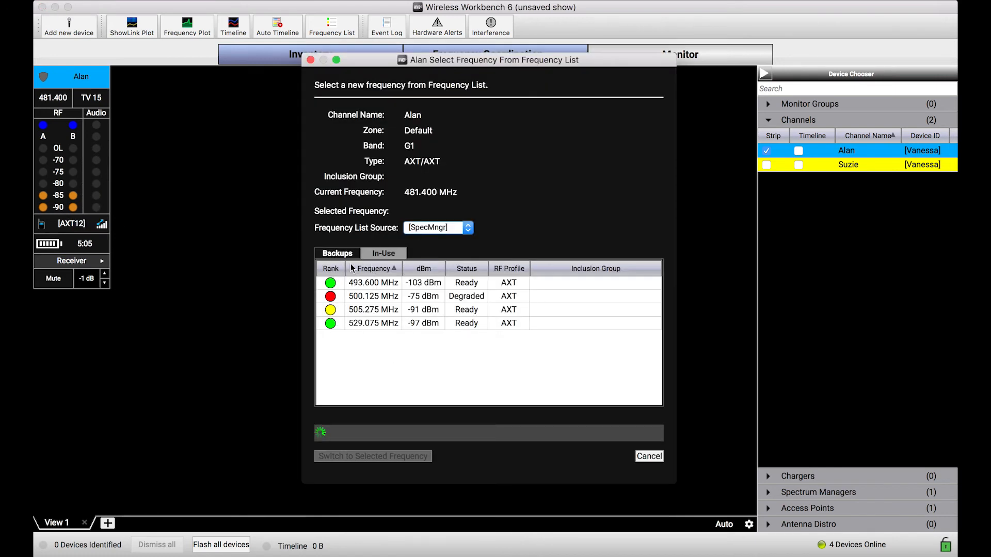
click(332, 269)
click(331, 269)
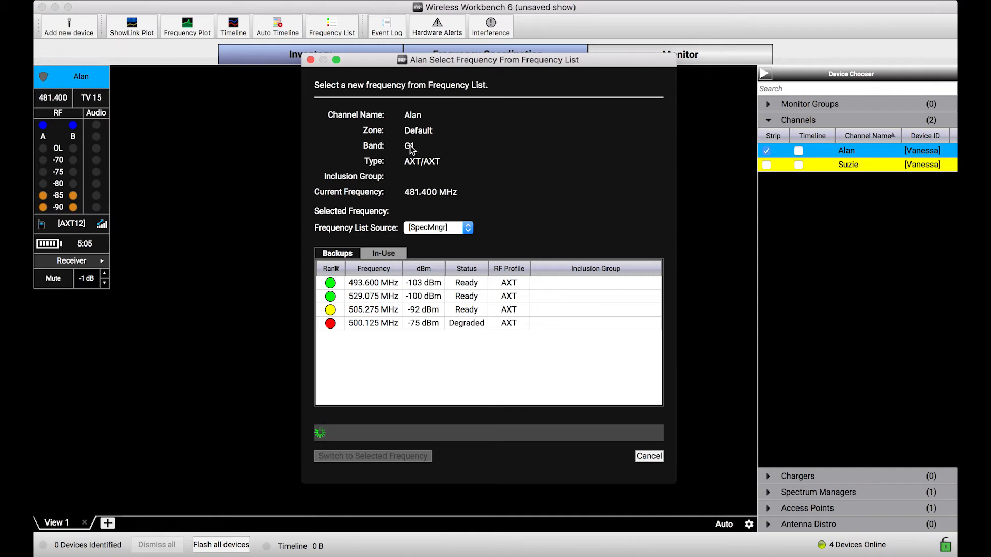
click(414, 286)
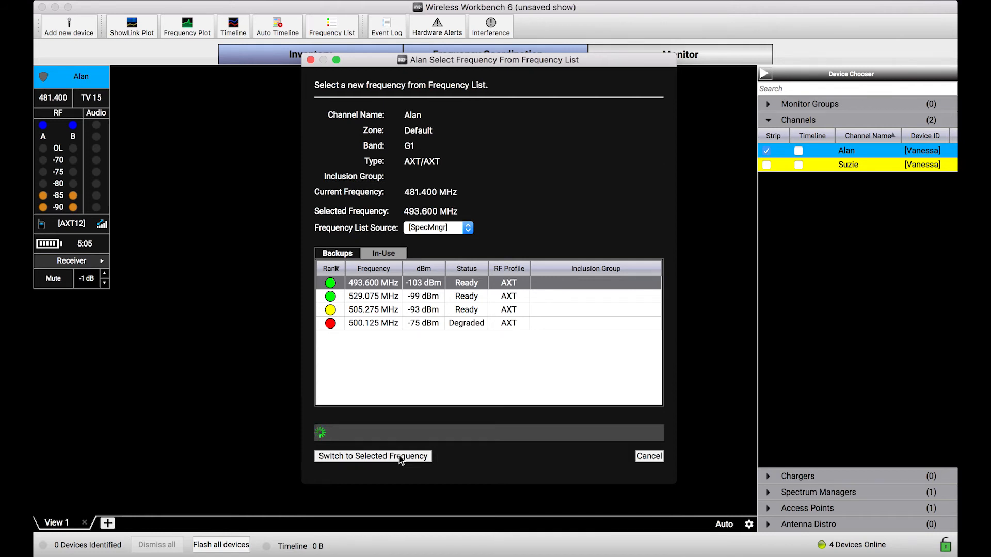
click(399, 455)
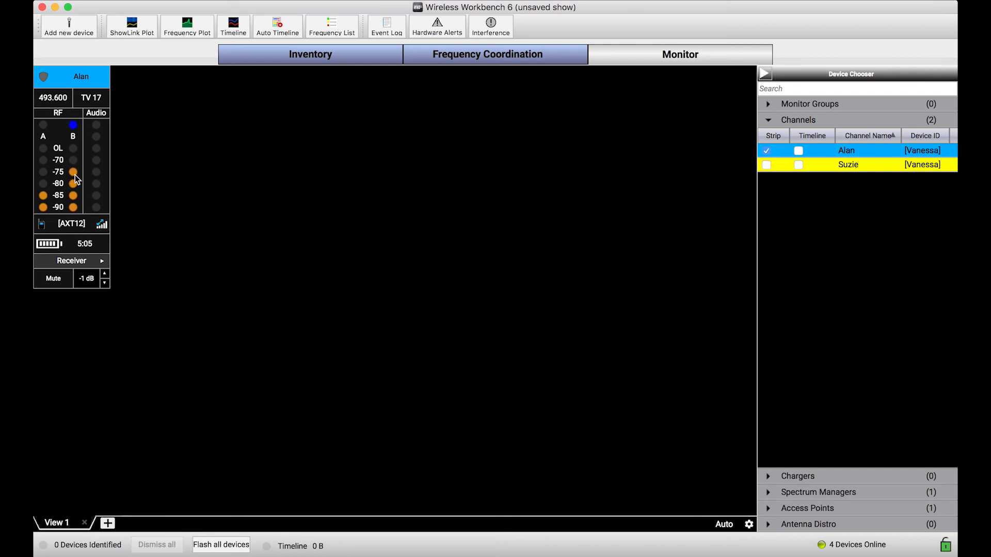
Set the monitoring widget size of the blue channel strip to Medium.
right_click(77, 143)
mouse_move(173, 174)
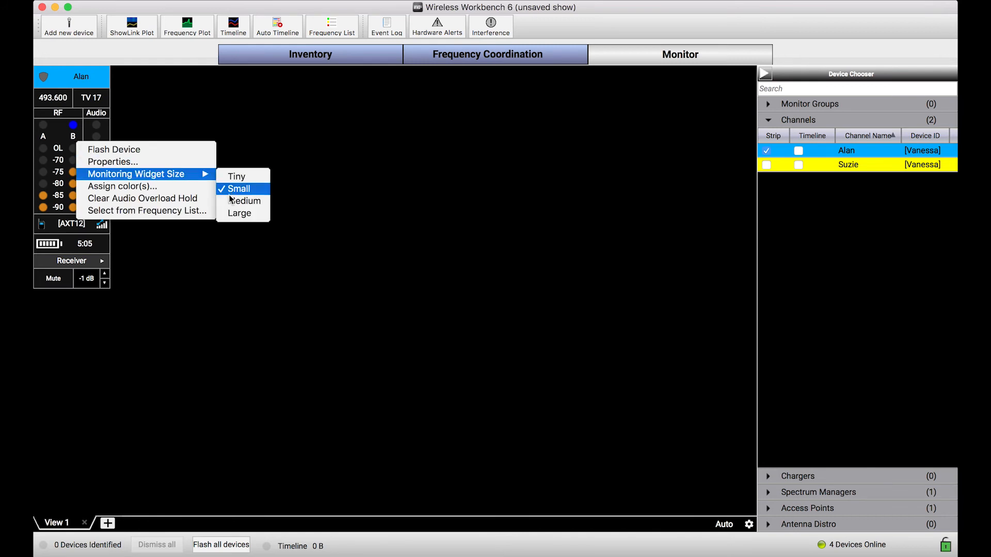
click(230, 201)
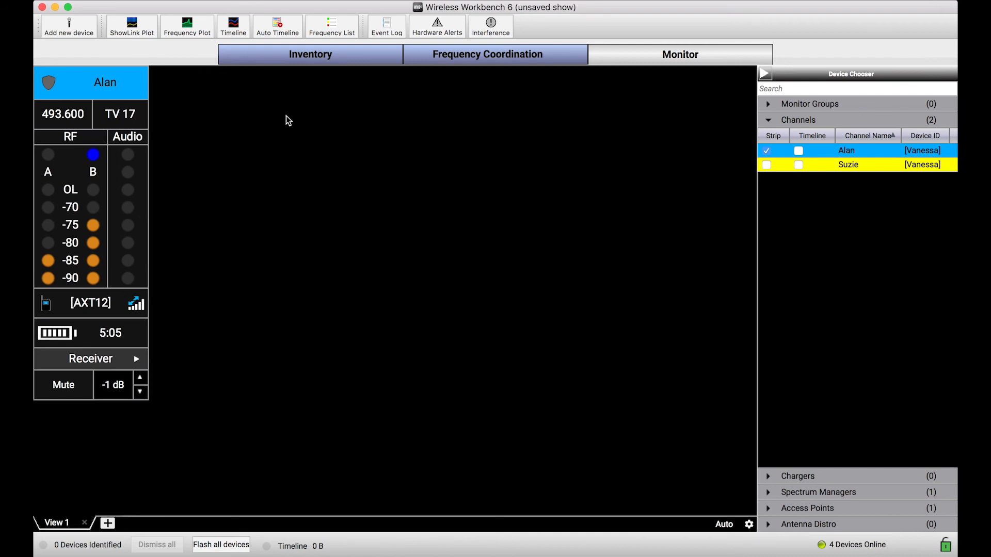
Look up the option to select from the frequency list for the blue channel, both in its monitor strip and in the inventory.
right_click(92, 184)
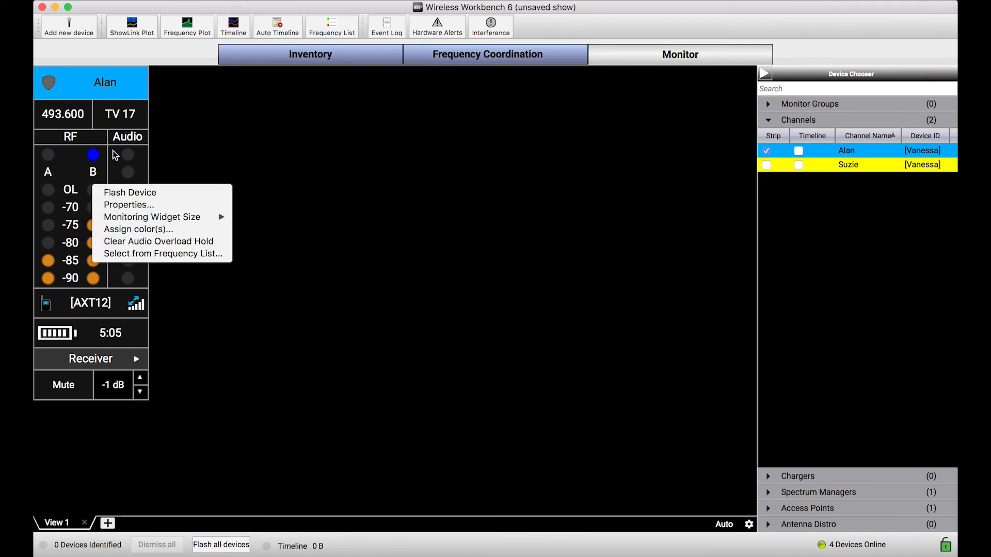
click(248, 67)
click(271, 51)
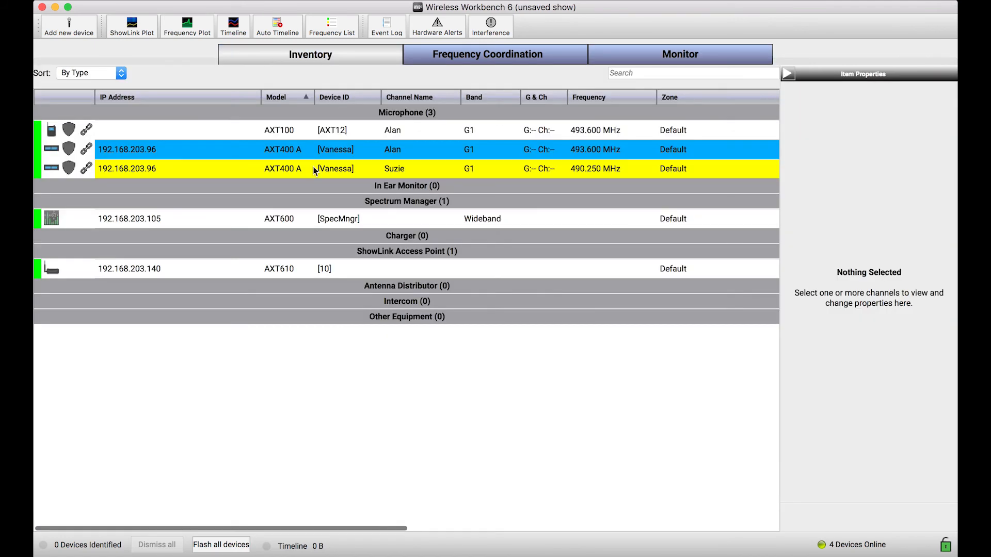
right_click(341, 146)
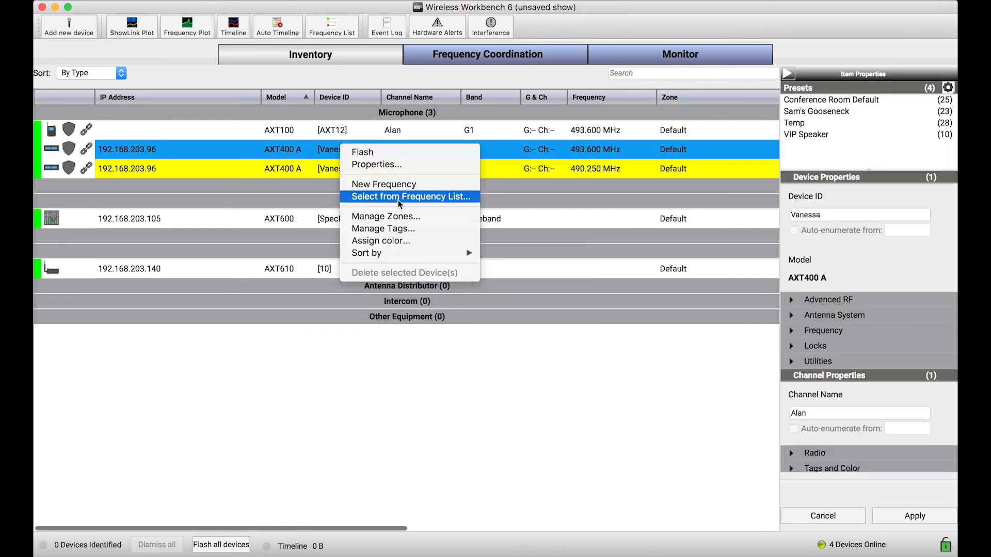
click(455, 413)
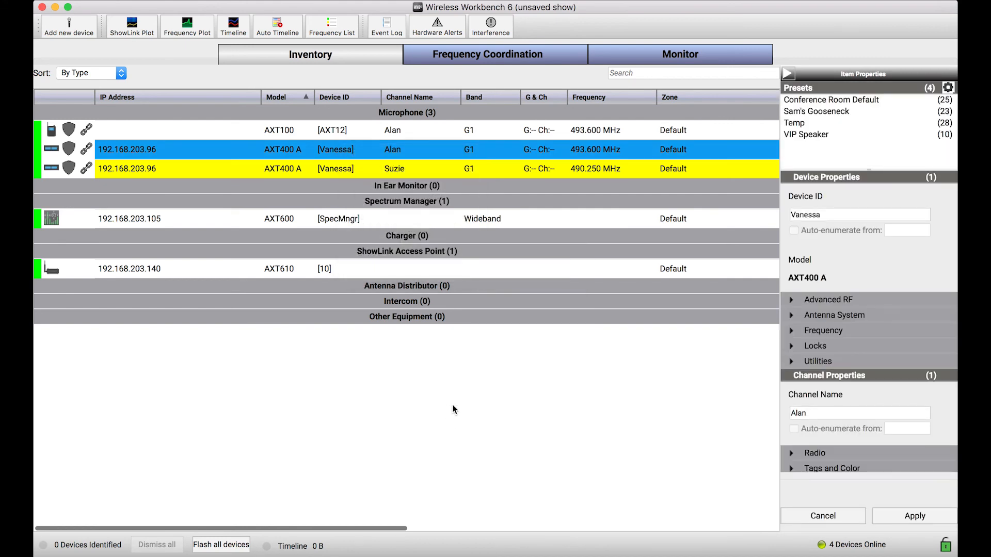
Examine the radio settings in the properties window of the monitored blue channel and close the window.
click(617, 52)
double_click(83, 196)
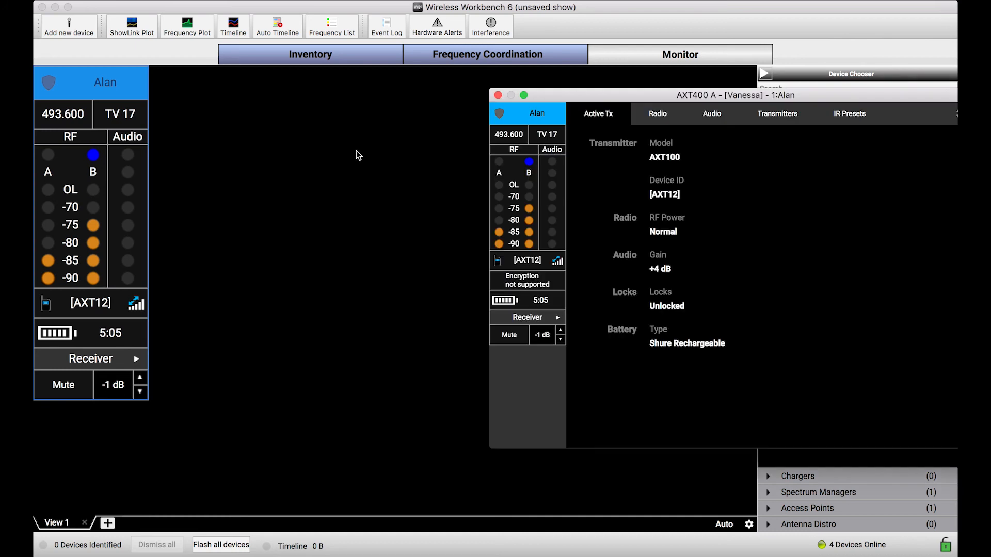
drag(553, 92, 274, 90)
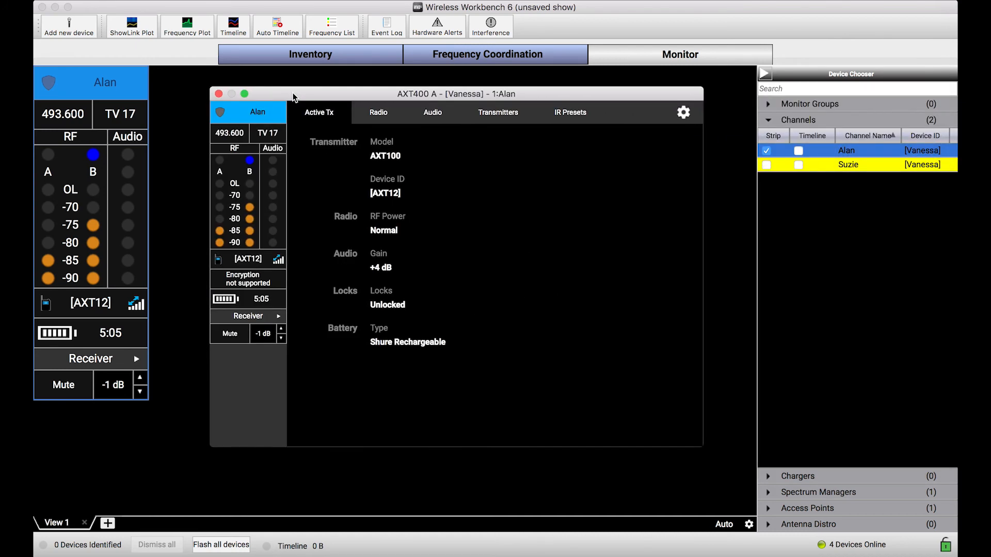
click(374, 103)
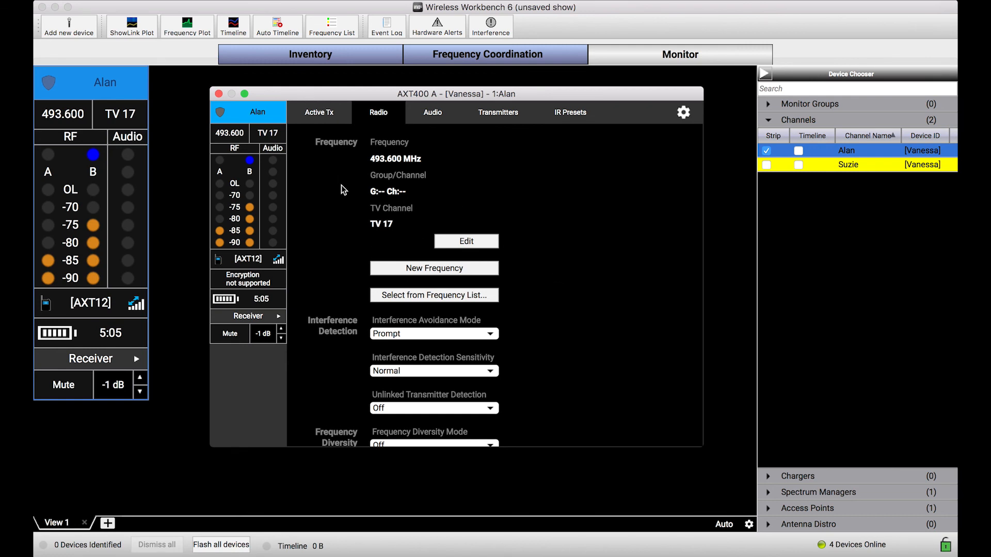
click(218, 94)
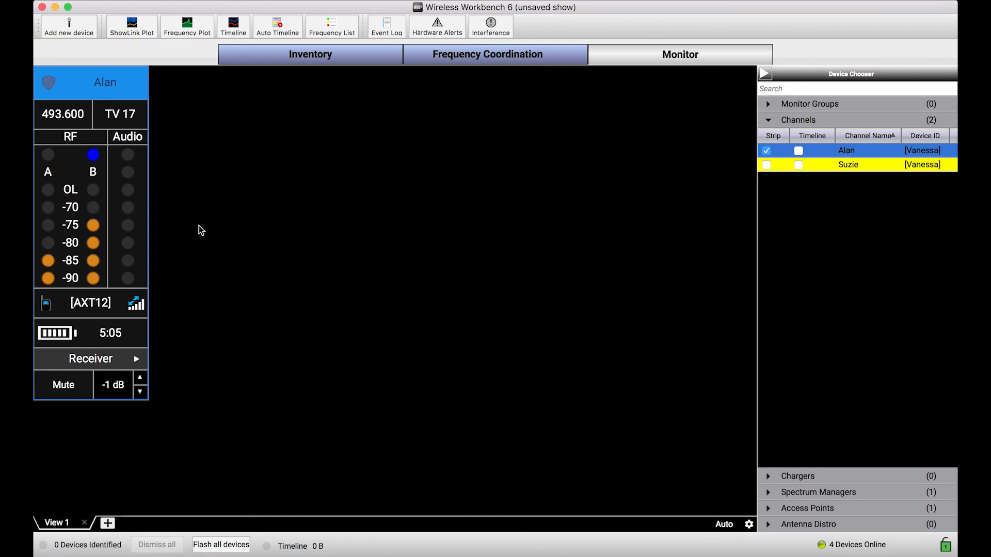